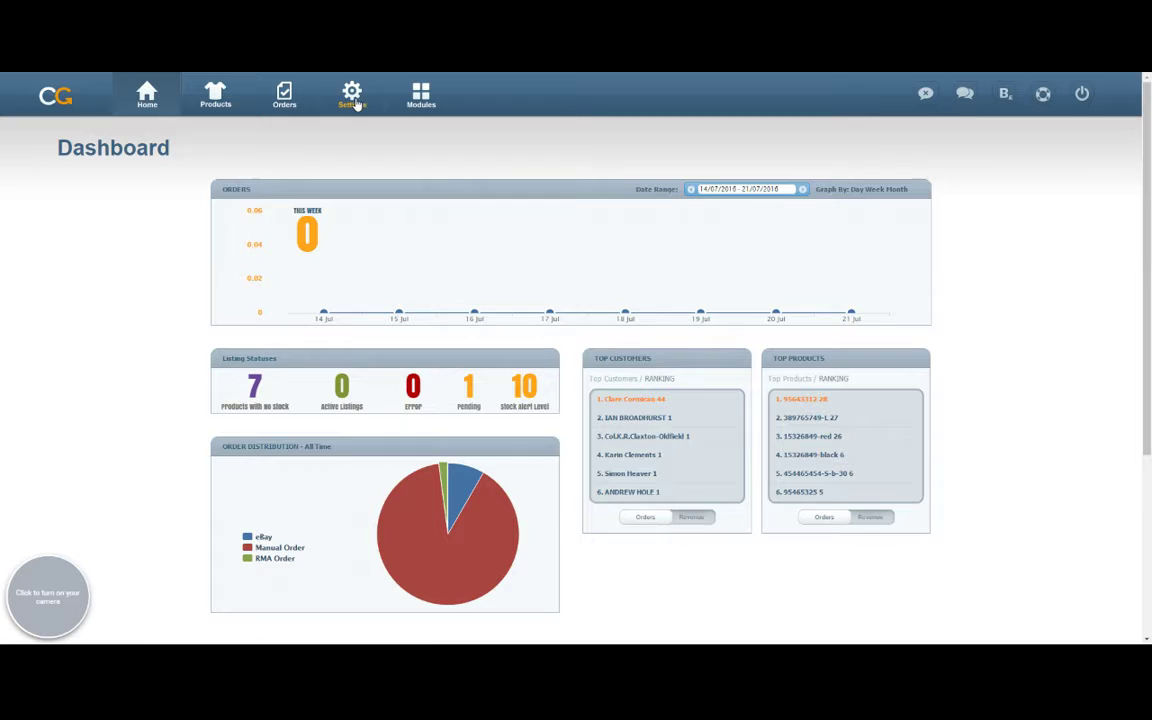
# - Open the Map Shipping settings and add a new shipping mapping
pyautogui.click(354, 100)
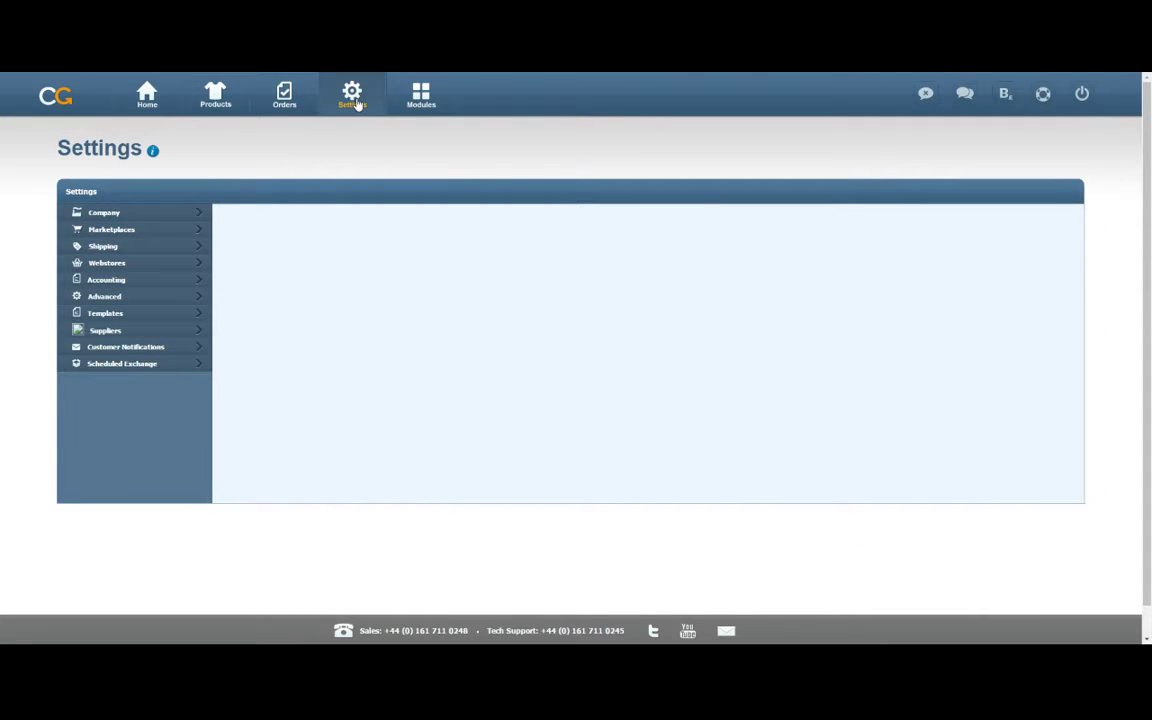
pyautogui.click(114, 248)
pyautogui.click(108, 281)
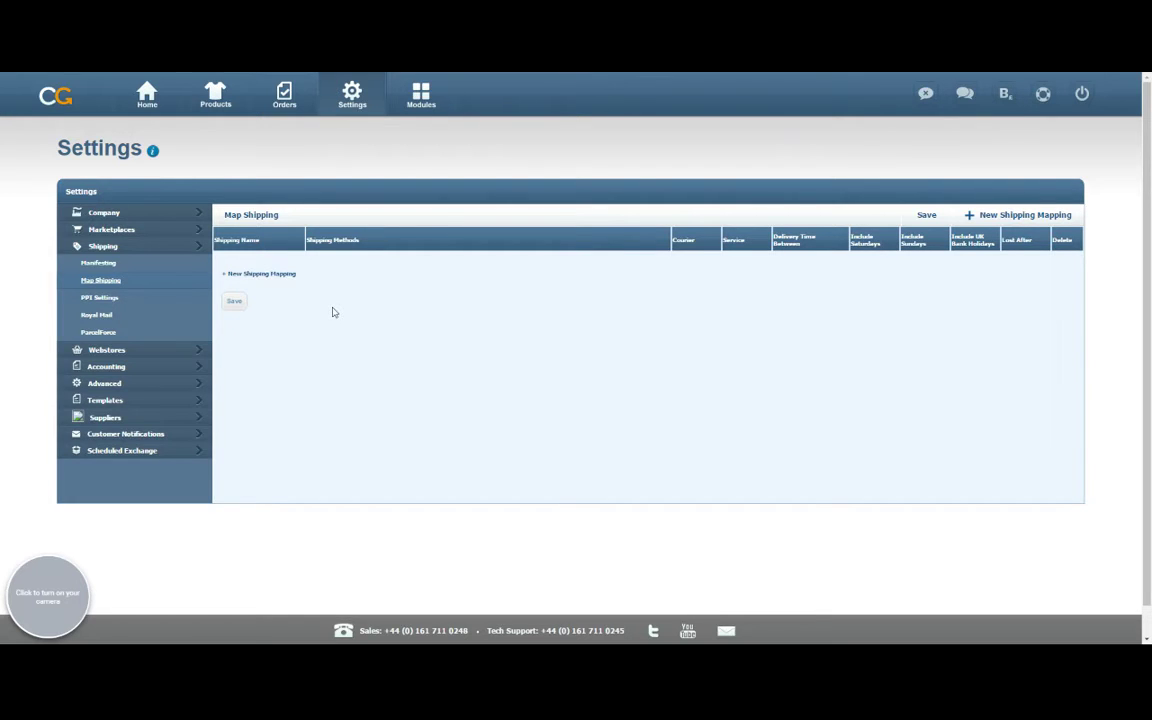
pyautogui.click(260, 276)
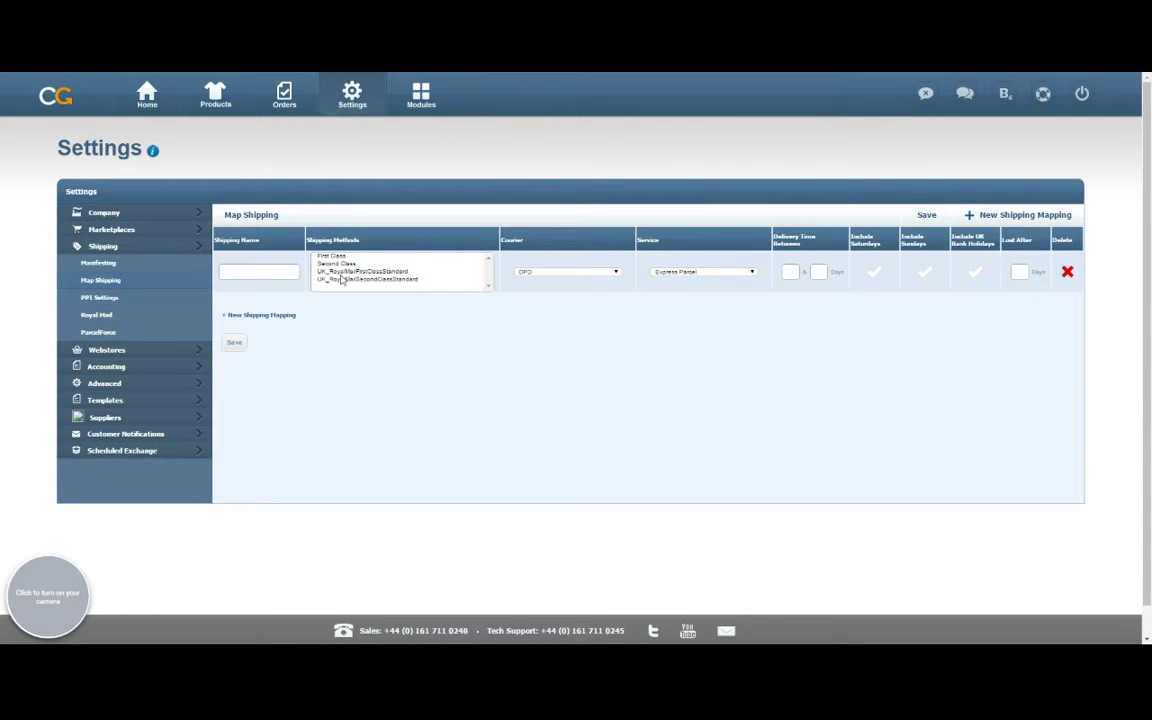
# - Map First Class and UK_RoyalMailFirstClassStandard under the shipping name "Royal Mail First Class", with courier Royal Mail OBA and service 24
pyautogui.click(334, 257)
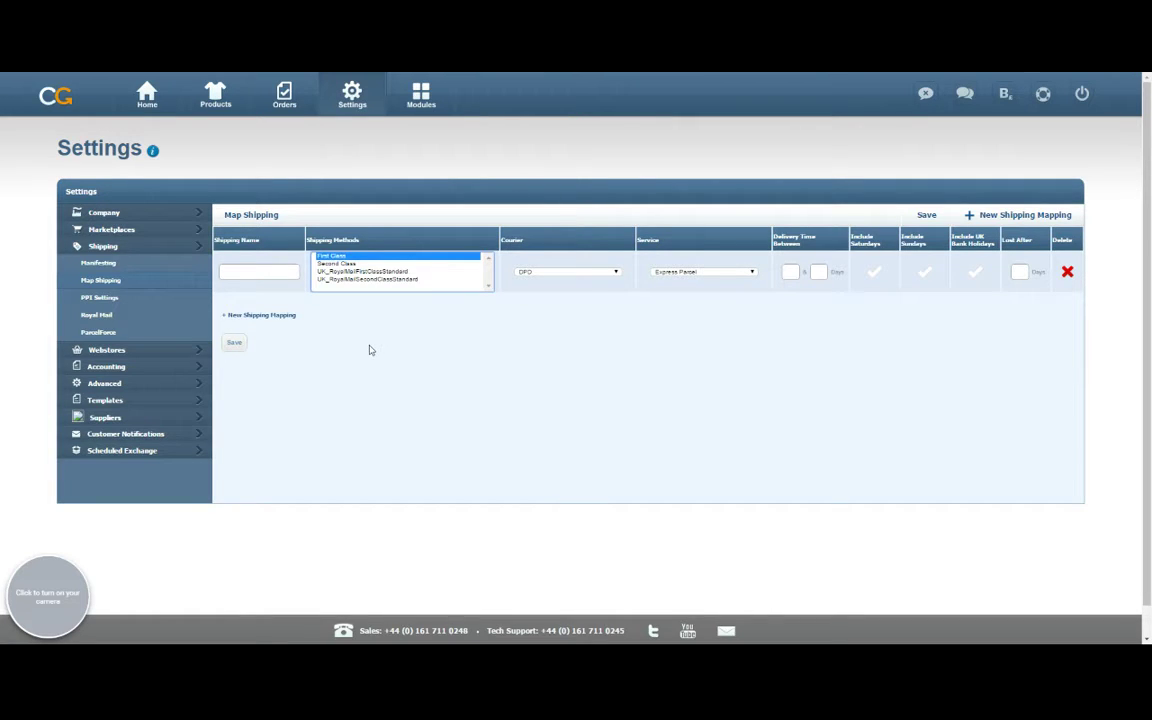
pyautogui.keyDown('ctrl'); pyautogui.click(363, 272); pyautogui.keyUp('ctrl')
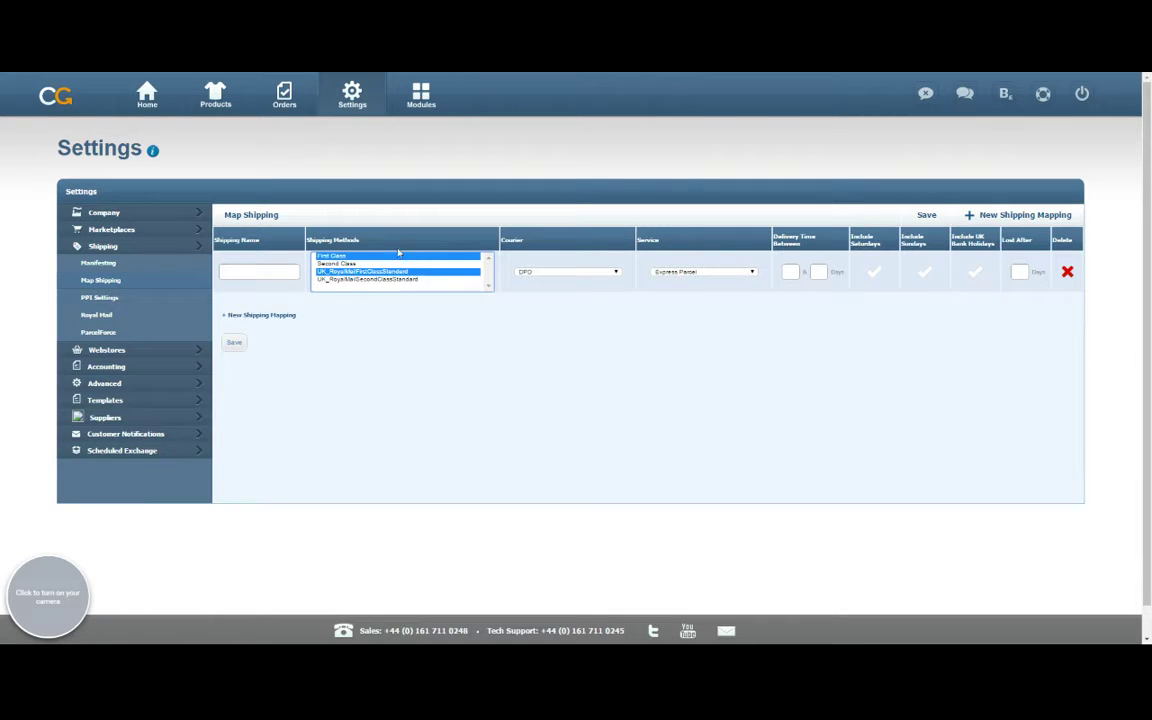
pyautogui.click(272, 272)
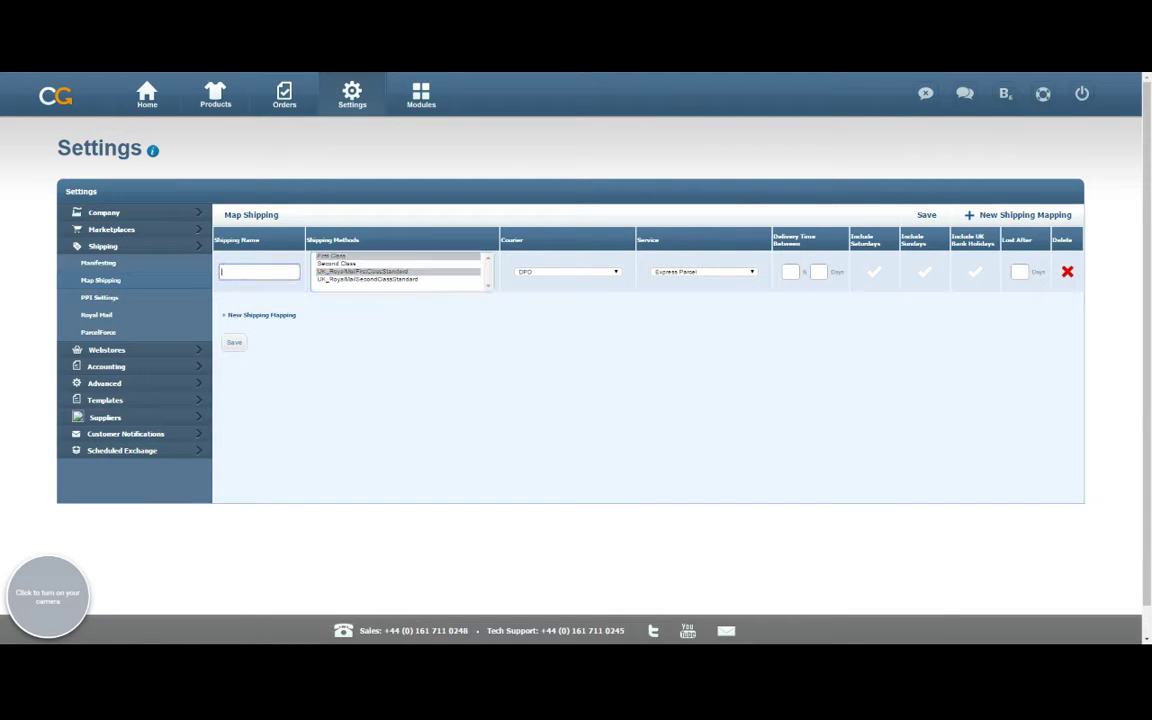
pyautogui.write('Royal Mail First Class')
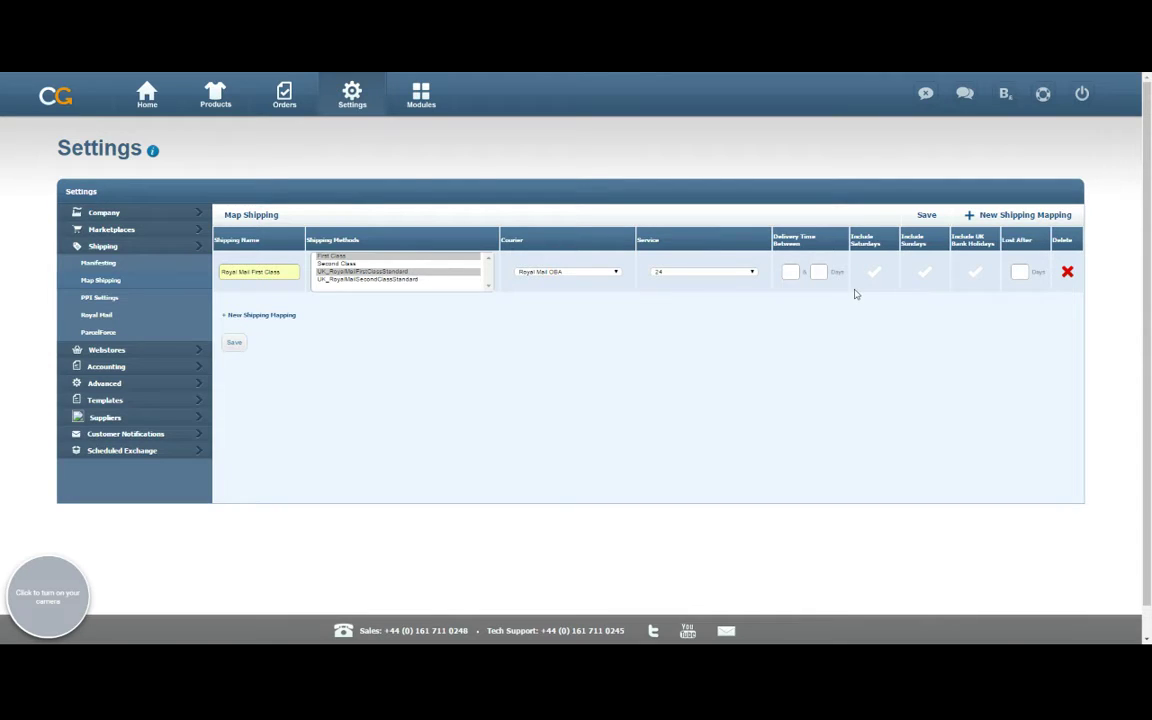
# - Add a second mapping named "Royal Mail Second Class" for the methods Second Class and UK_RoyalMailSecondClassStandard
pyautogui.click(252, 316)
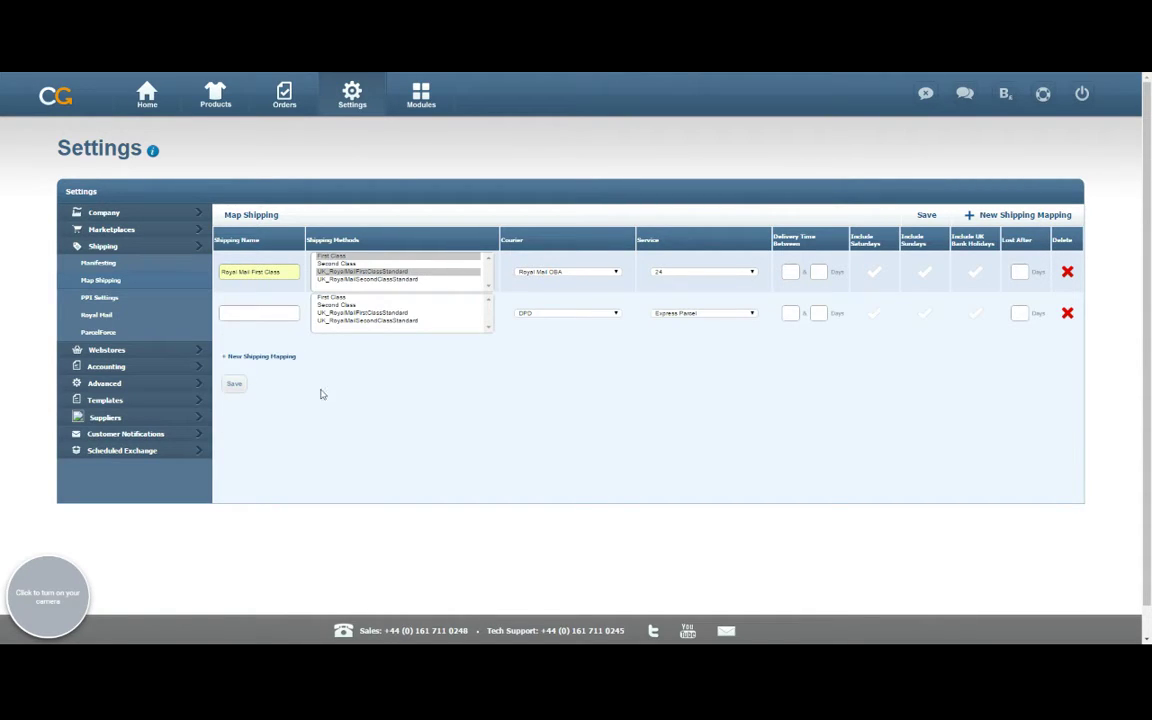
pyautogui.click(350, 305)
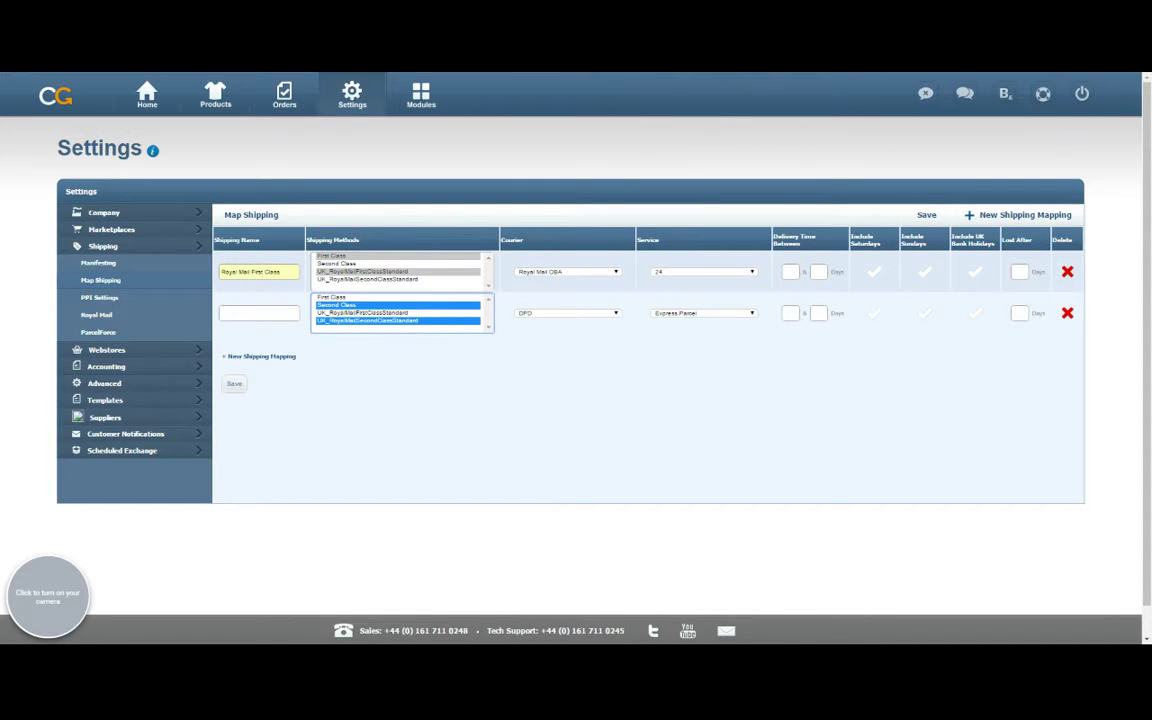
pyautogui.click(222, 313)
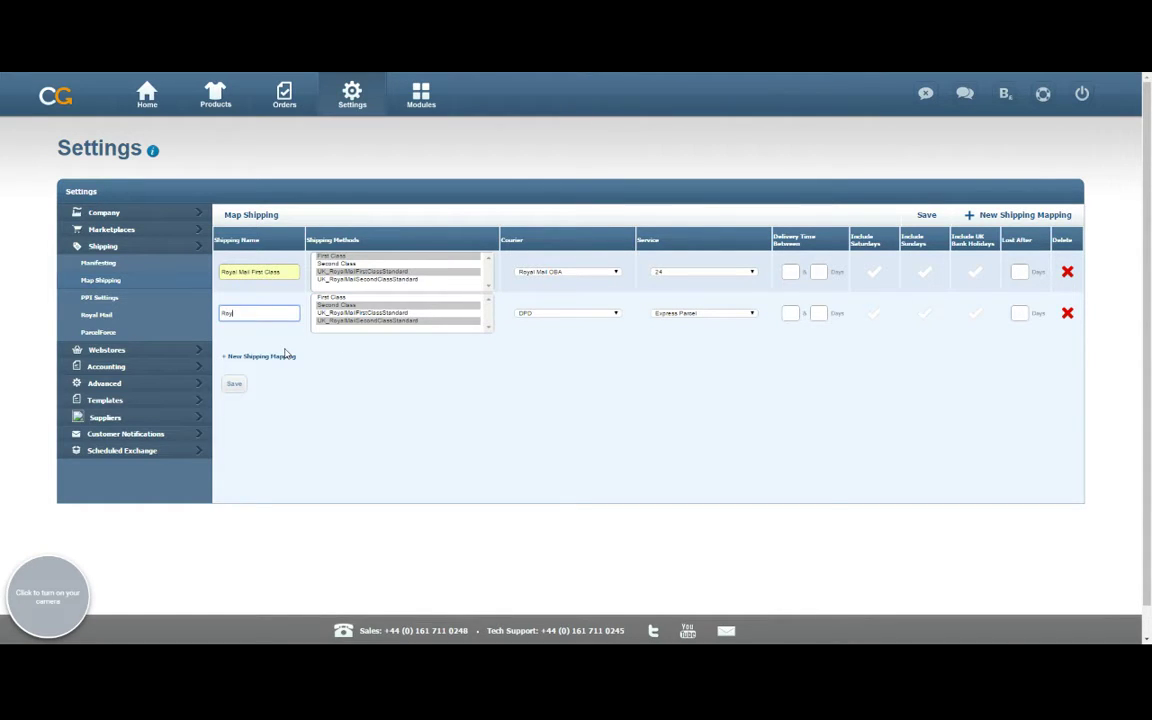
pyautogui.write('Royal Mail Second Class')
pyautogui.click(262, 330)
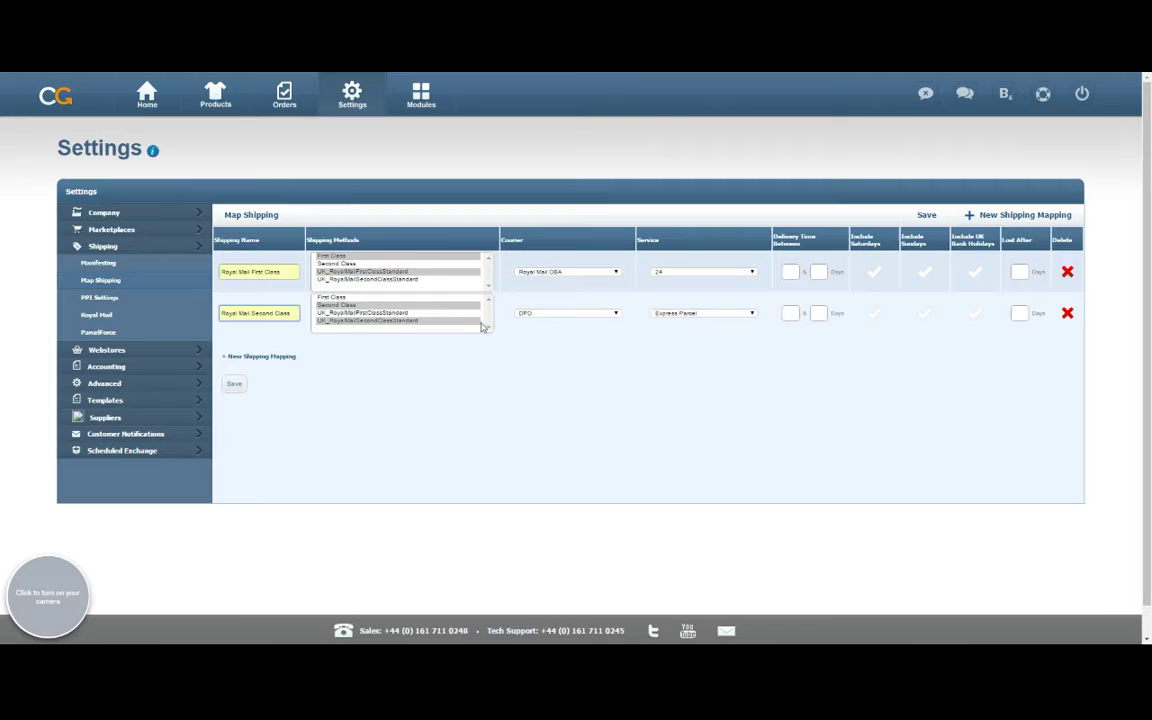
# - Set the Royal Mail Second Class mapping's courier to Royal Mail OBA, choose its service, and save the shipping mappings
pyautogui.click(616, 313)
pyautogui.click(553, 321)
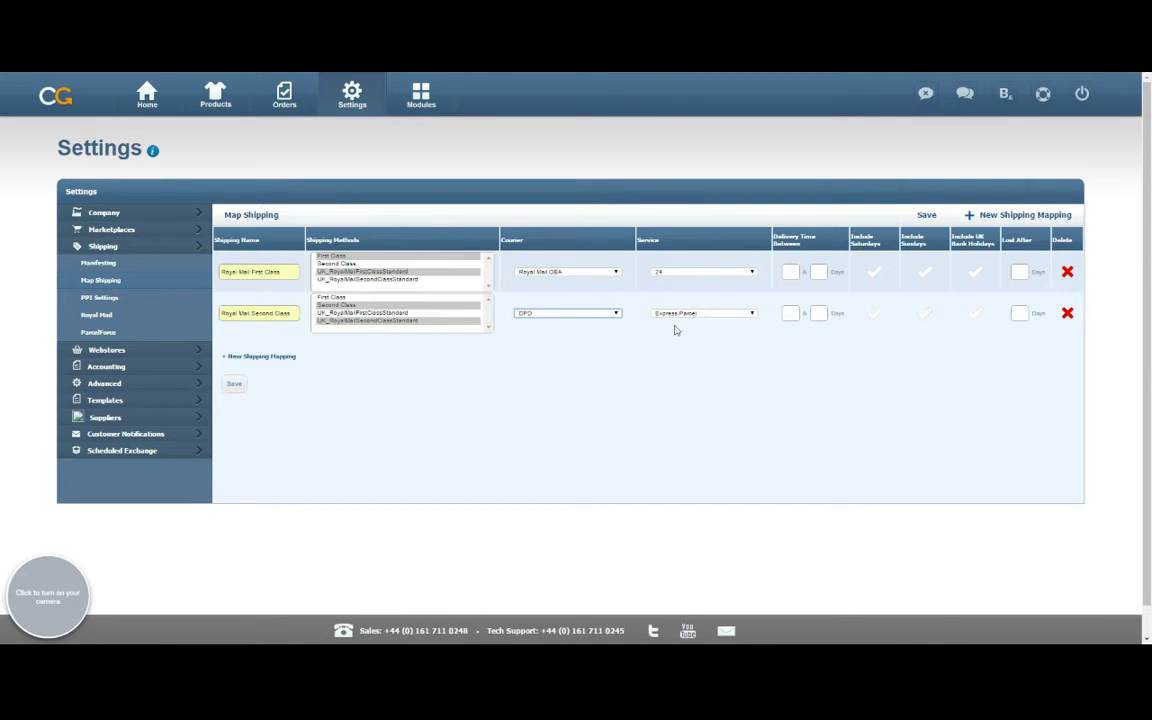
pyautogui.click(698, 316)
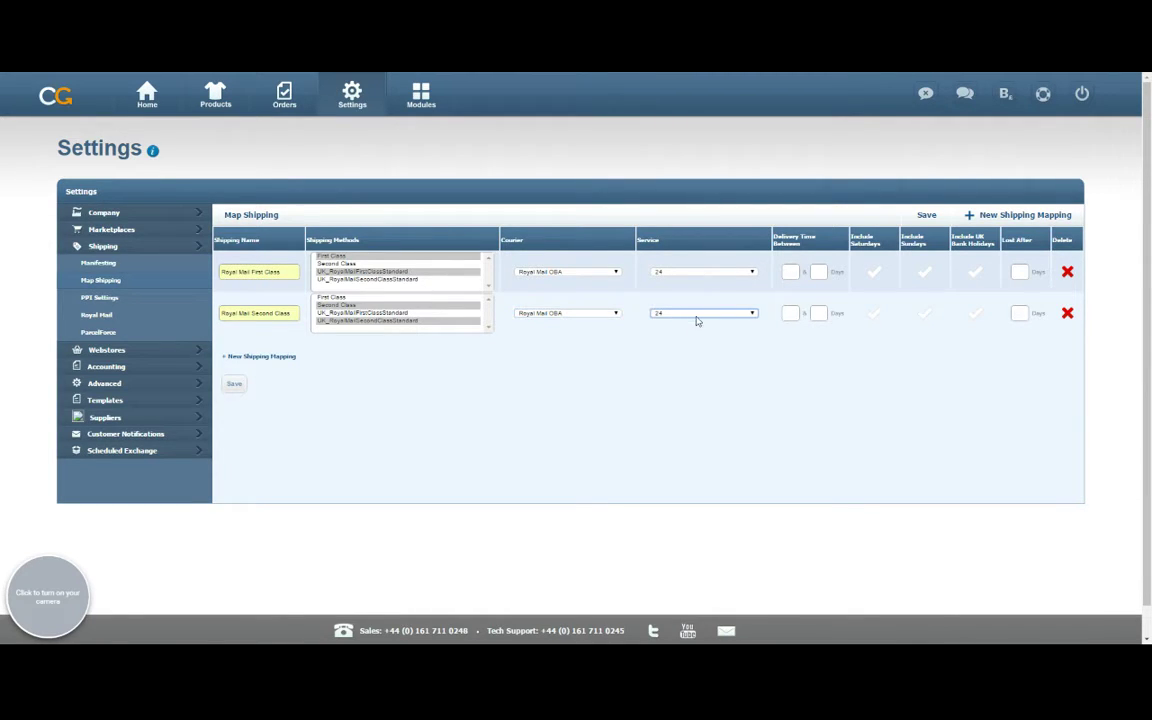
pyautogui.click(702, 365)
pyautogui.click(236, 386)
# - Go to the orders list and filter it by the status New
pyautogui.click(297, 110)
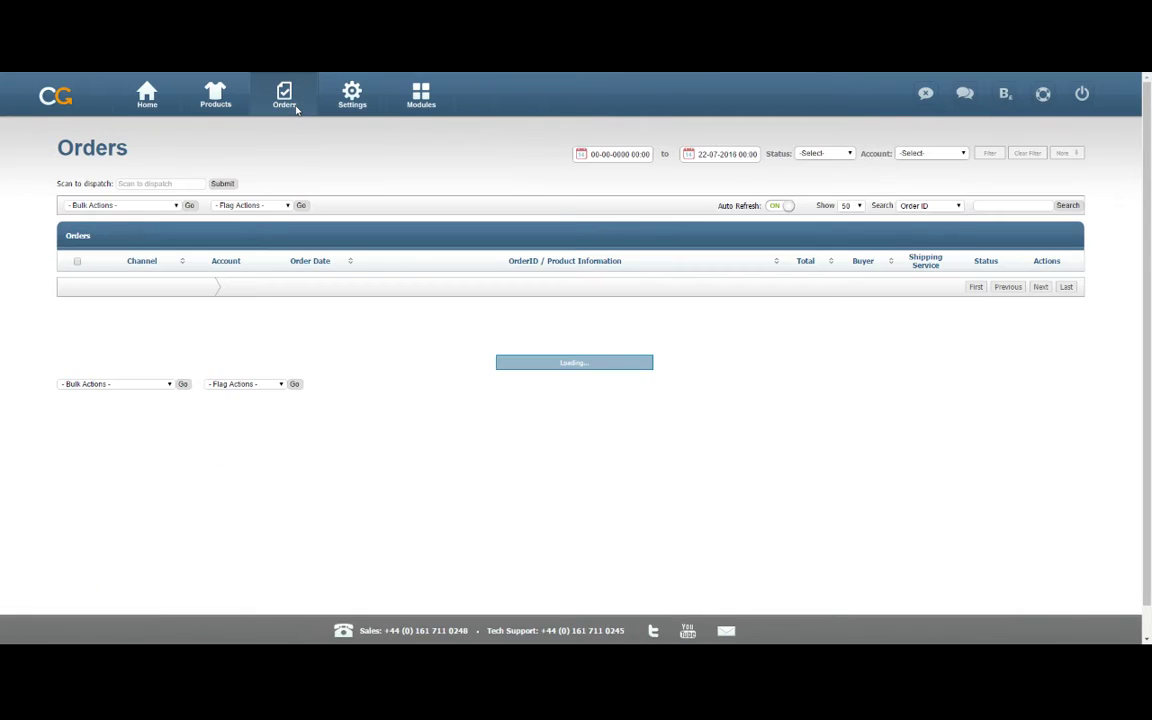
pyautogui.click(821, 157)
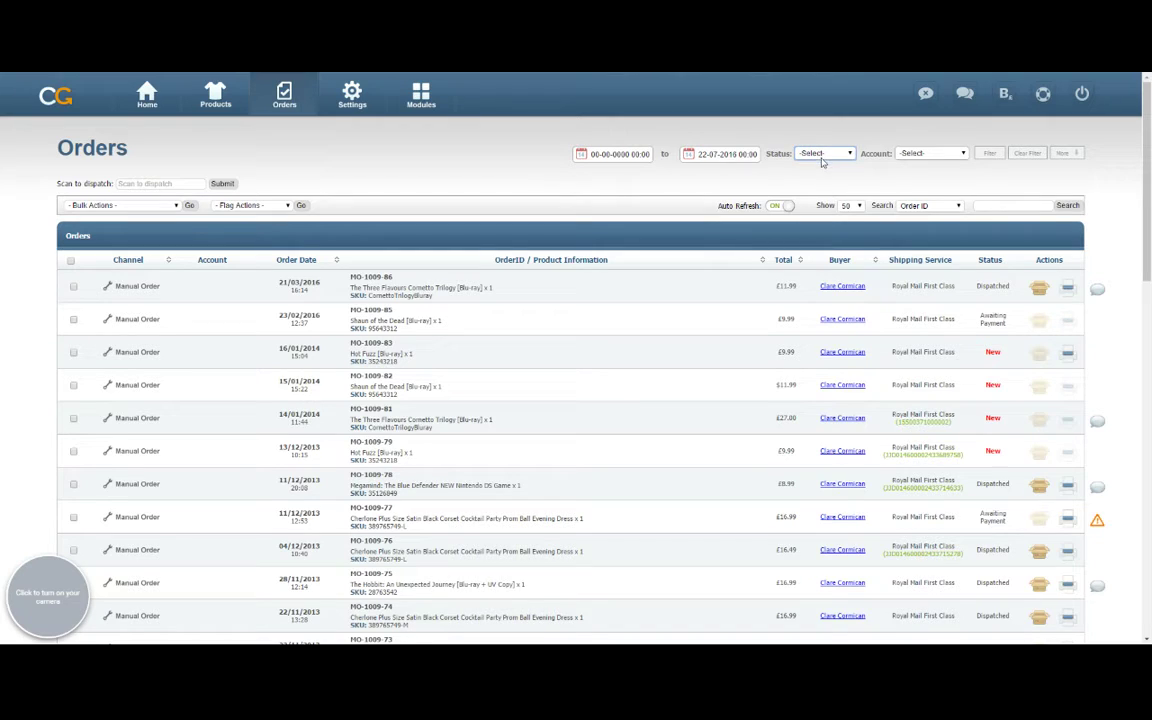
pyautogui.click(822, 185)
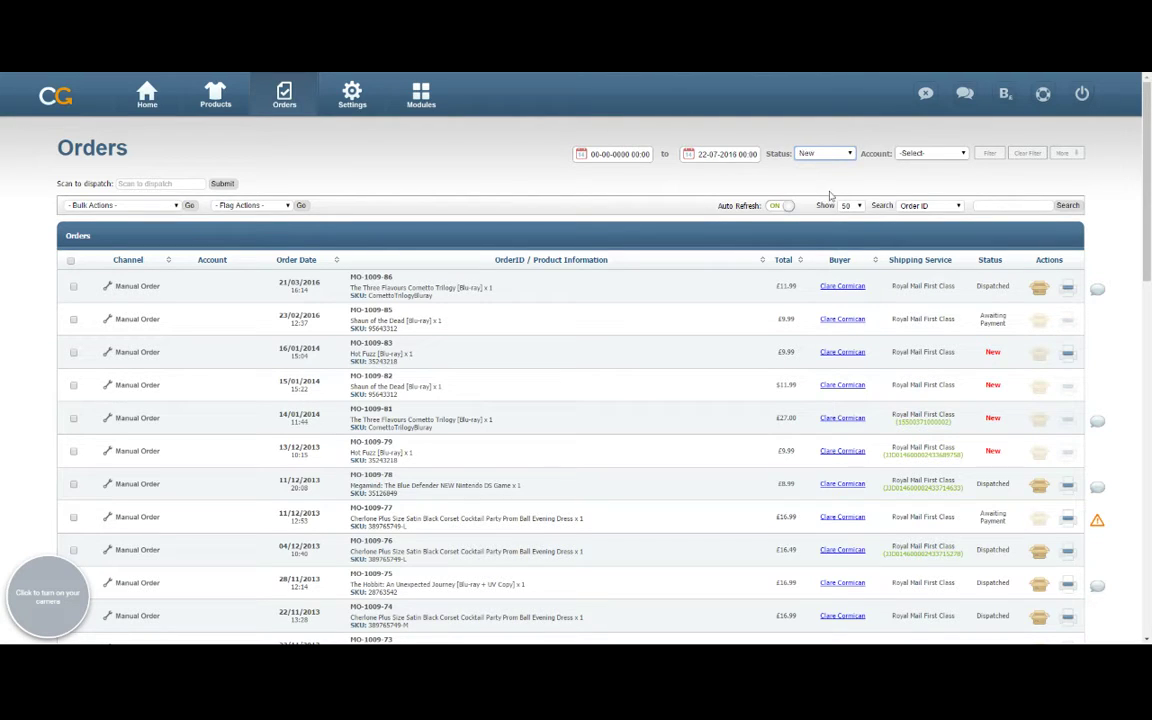
pyautogui.click(989, 153)
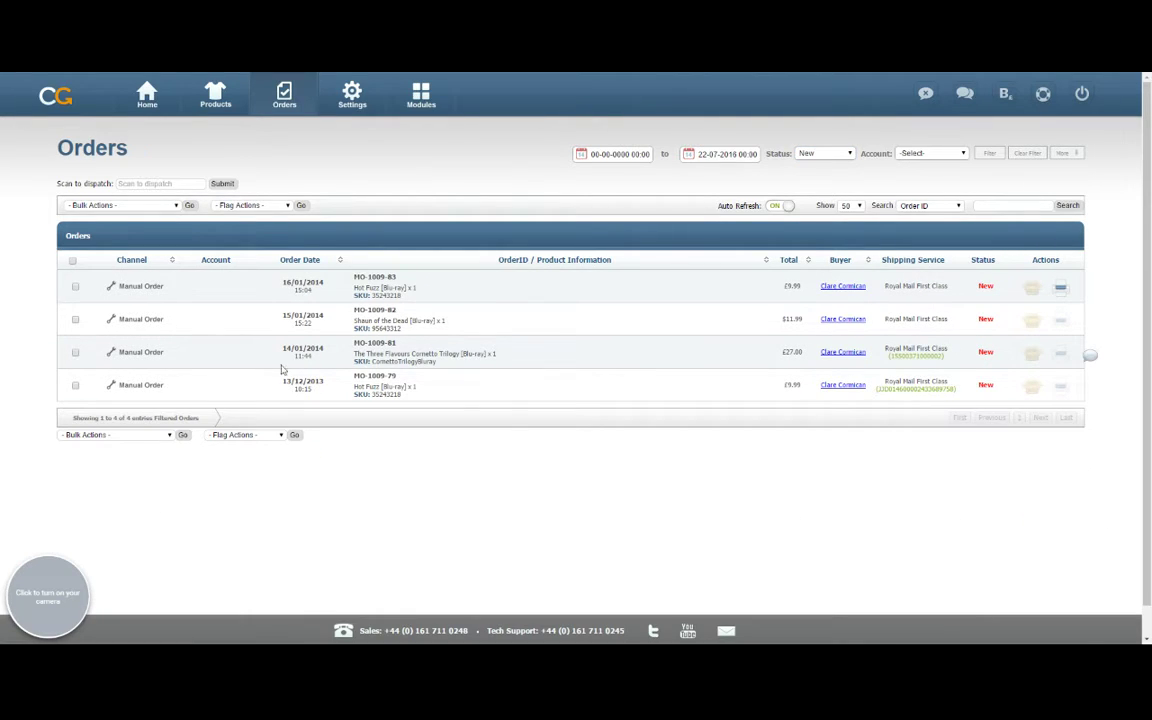
# - Select all the filtered orders and run the Print Courier Labels bulk action on them
pyautogui.click(72, 260)
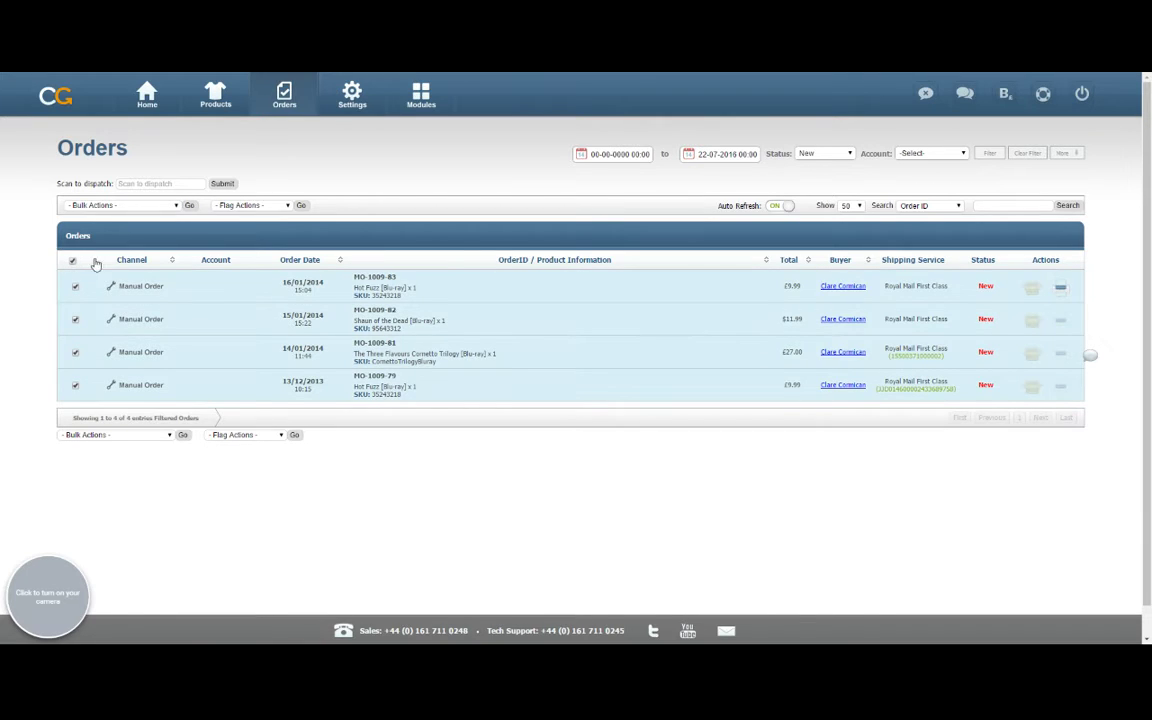
pyautogui.click(129, 208)
pyautogui.click(166, 222)
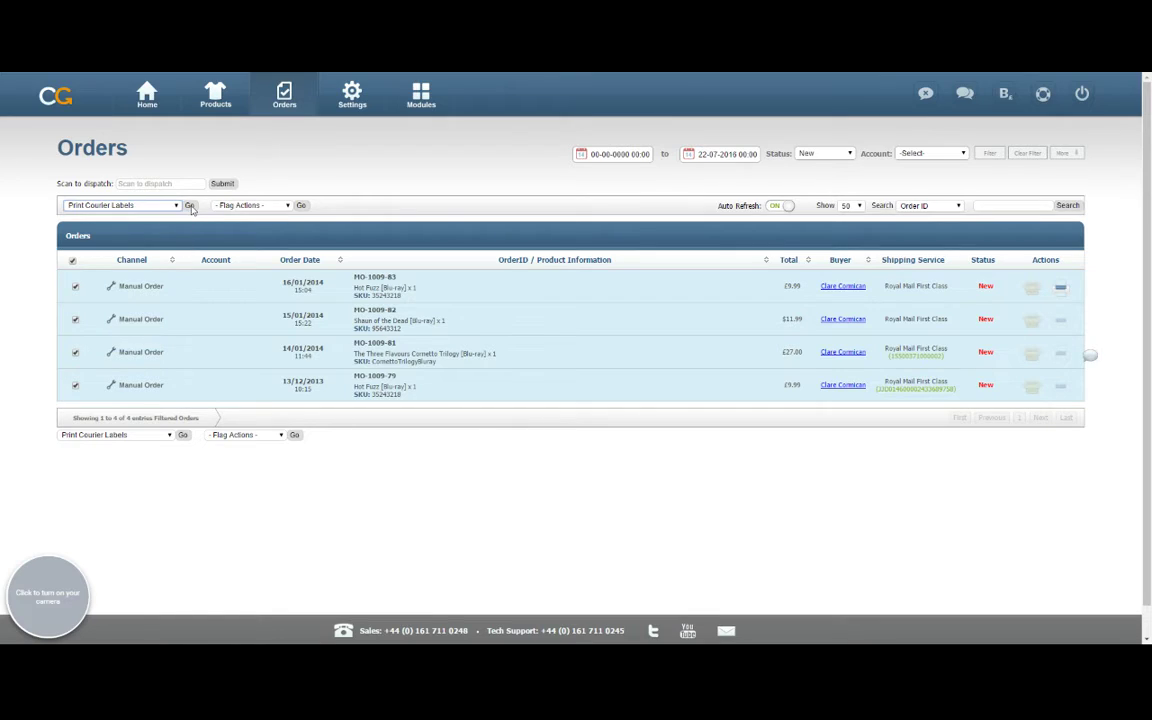
pyautogui.click(190, 206)
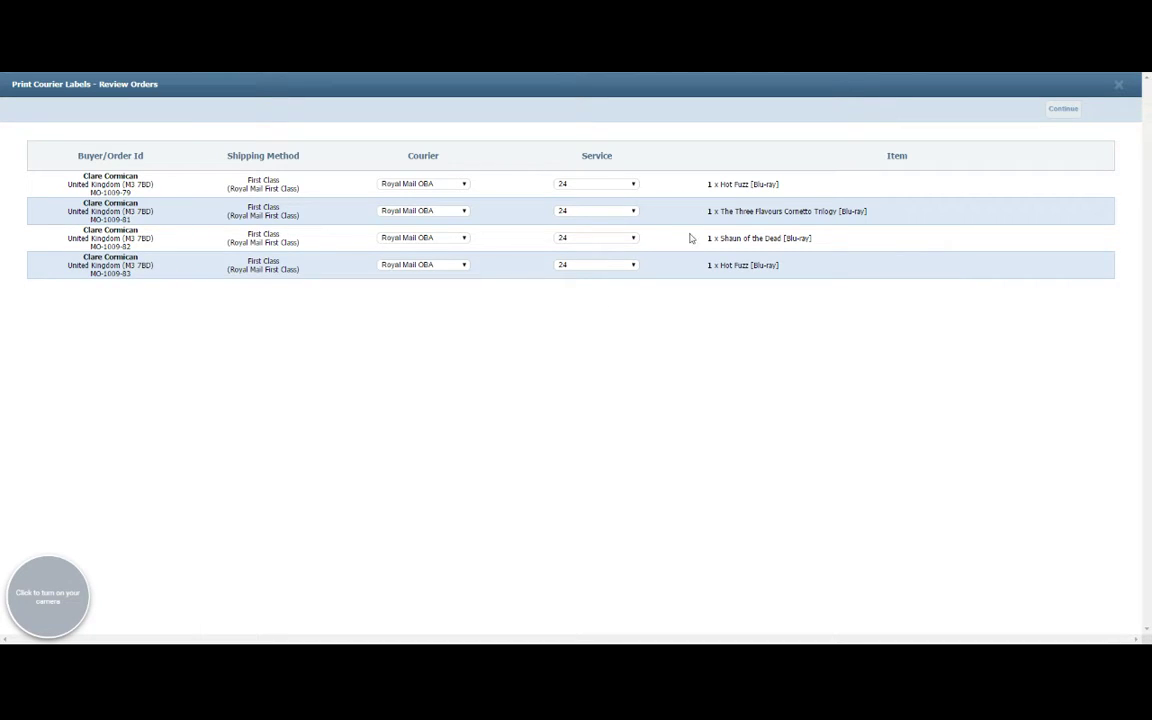
# - Change the service of the Three Flavours Cornetto Trilogy order to 24 Tracked and continue to the Royal Mail OBA label details
pyautogui.click(634, 211)
pyautogui.click(590, 244)
pyautogui.click(1064, 110)
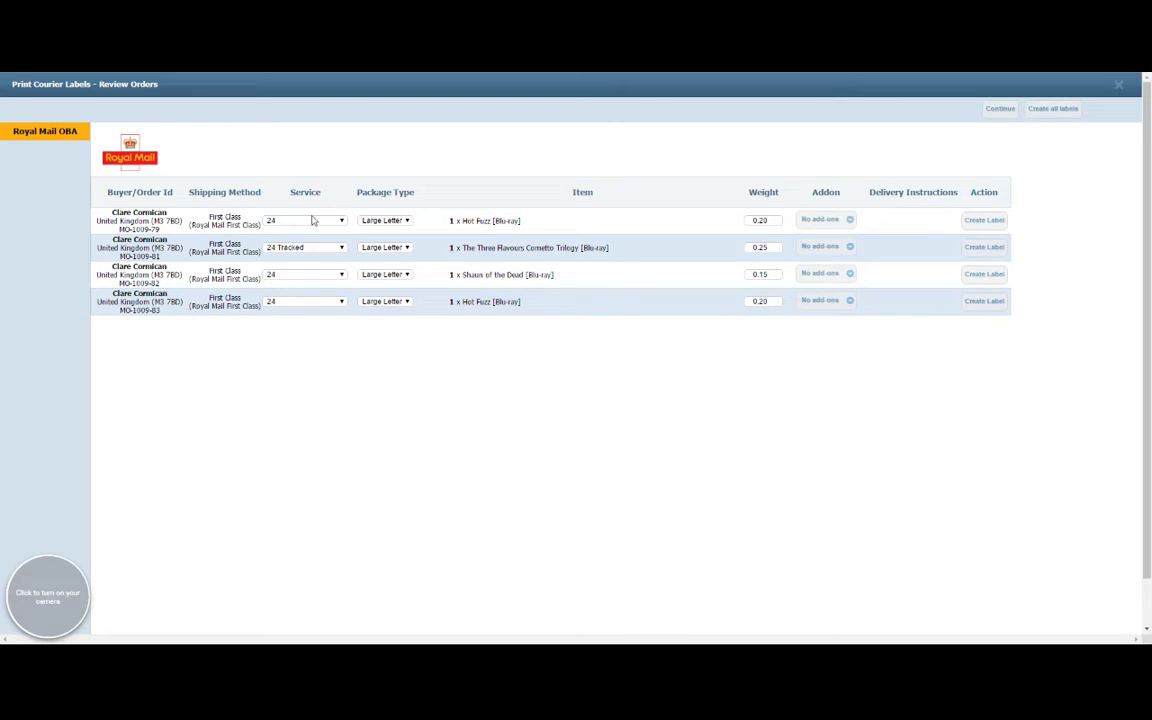
# - Set the package type of all four orders to Parcel
pyautogui.click(384, 220)
pyautogui.click(400, 244)
pyautogui.click(391, 249)
pyautogui.click(392, 276)
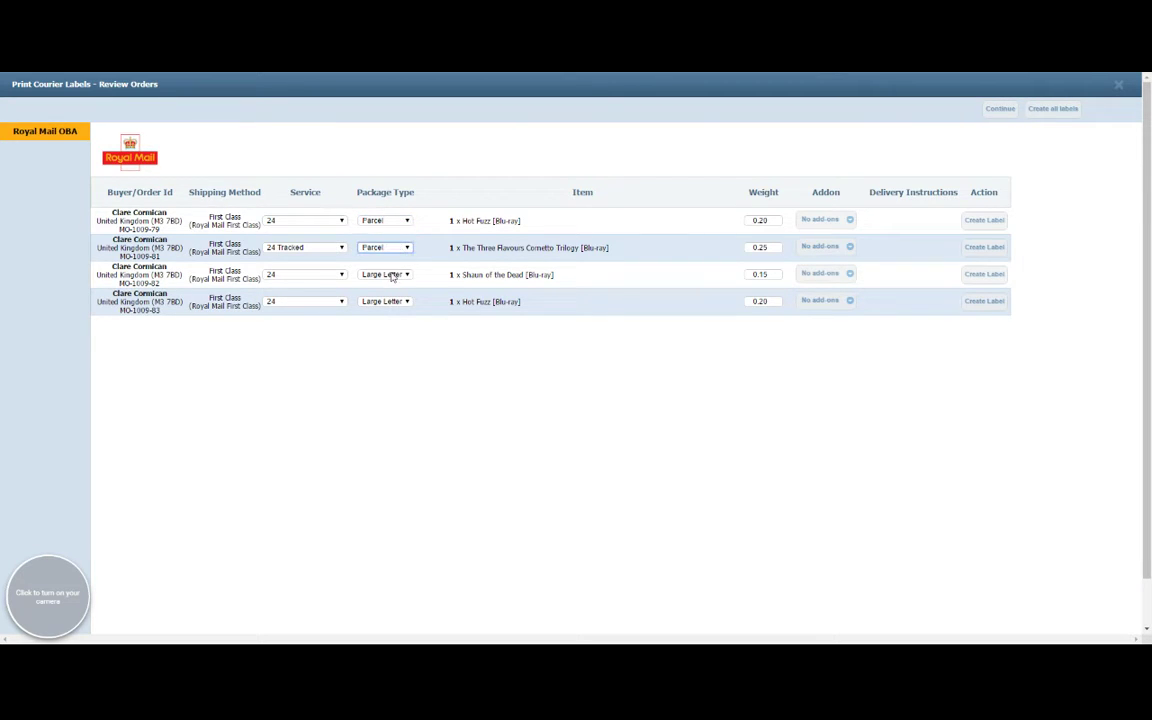
pyautogui.click(392, 276)
pyautogui.click(390, 292)
pyautogui.click(396, 301)
pyautogui.click(386, 319)
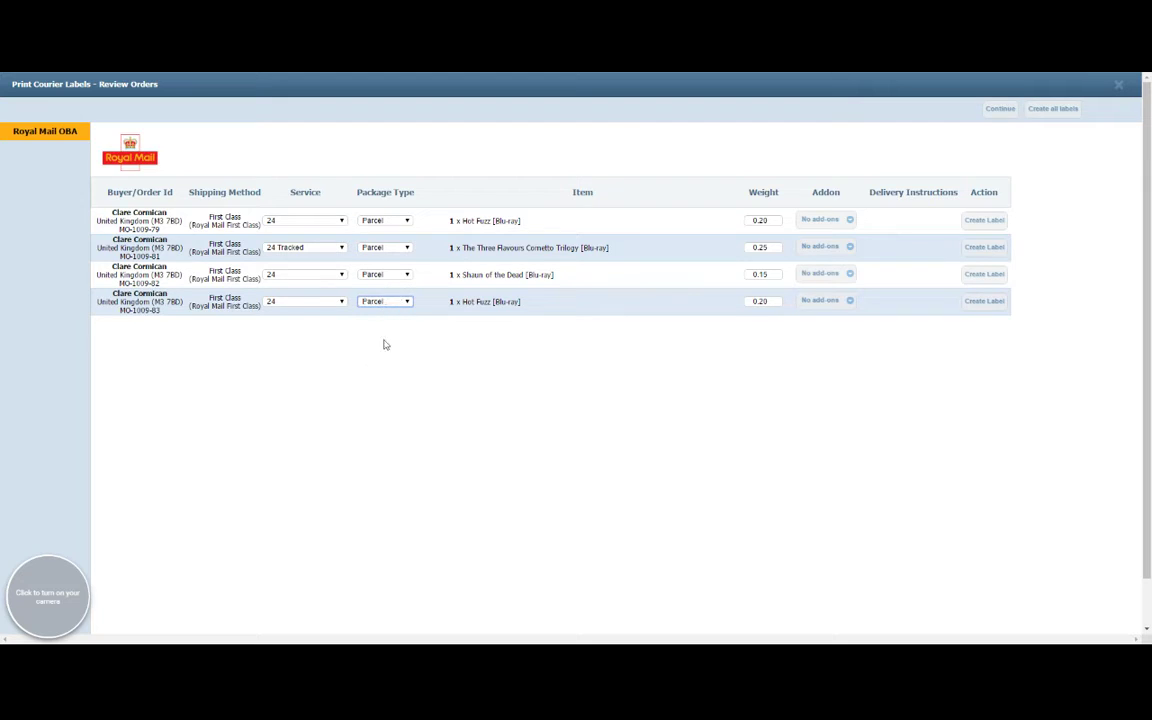
pyautogui.click(365, 378)
# - Add the Signature add-on to the first order and create the labels for all orders
pyautogui.click(850, 220)
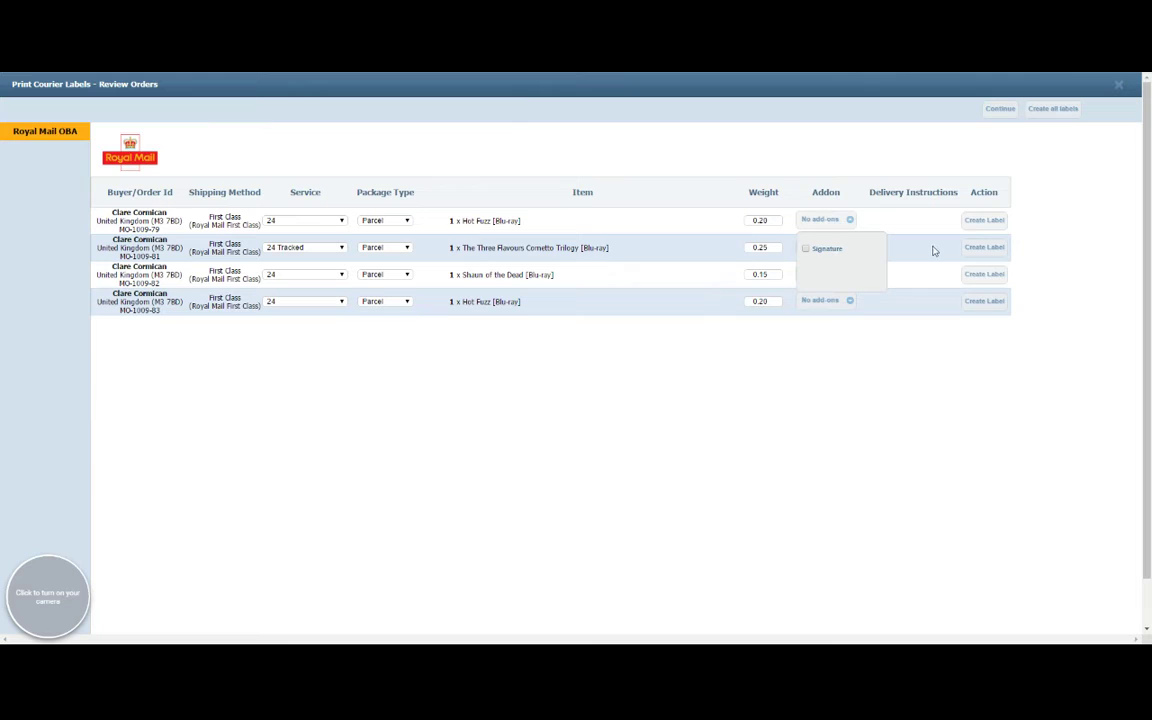
pyautogui.click(805, 248)
pyautogui.click(1053, 112)
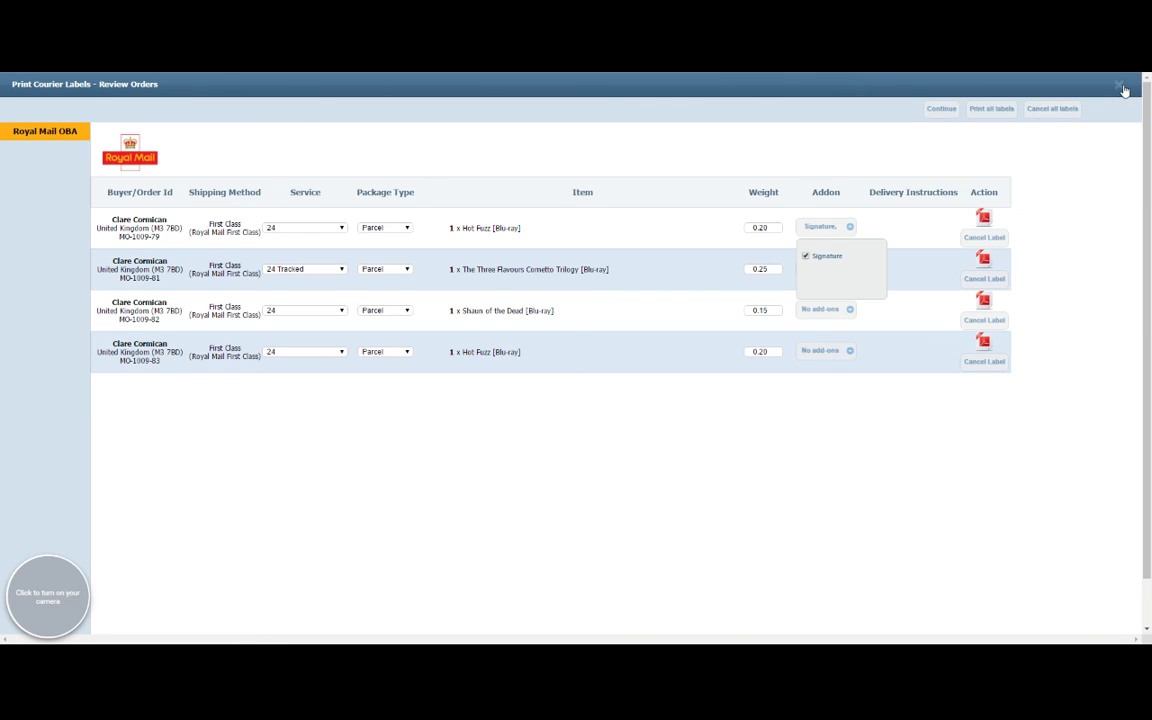
# - Close the courier label review and choose the Dispatch bulk action for the selected orders
pyautogui.click(1120, 87)
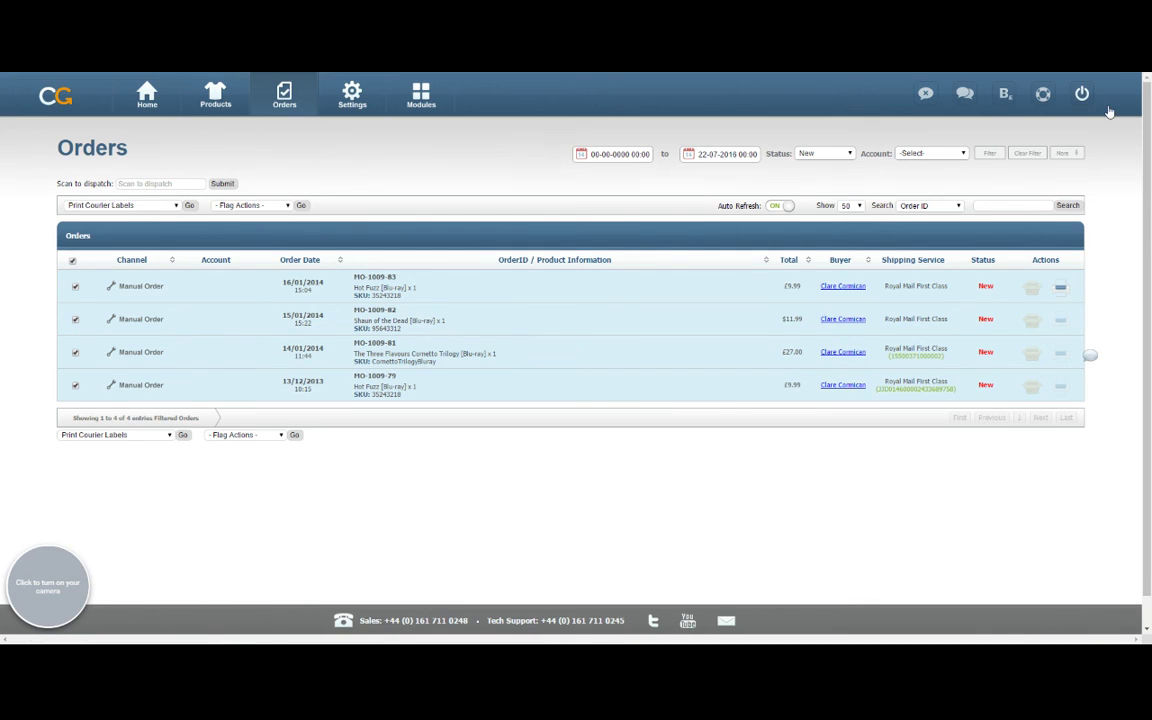
pyautogui.click(152, 207)
pyautogui.click(78, 244)
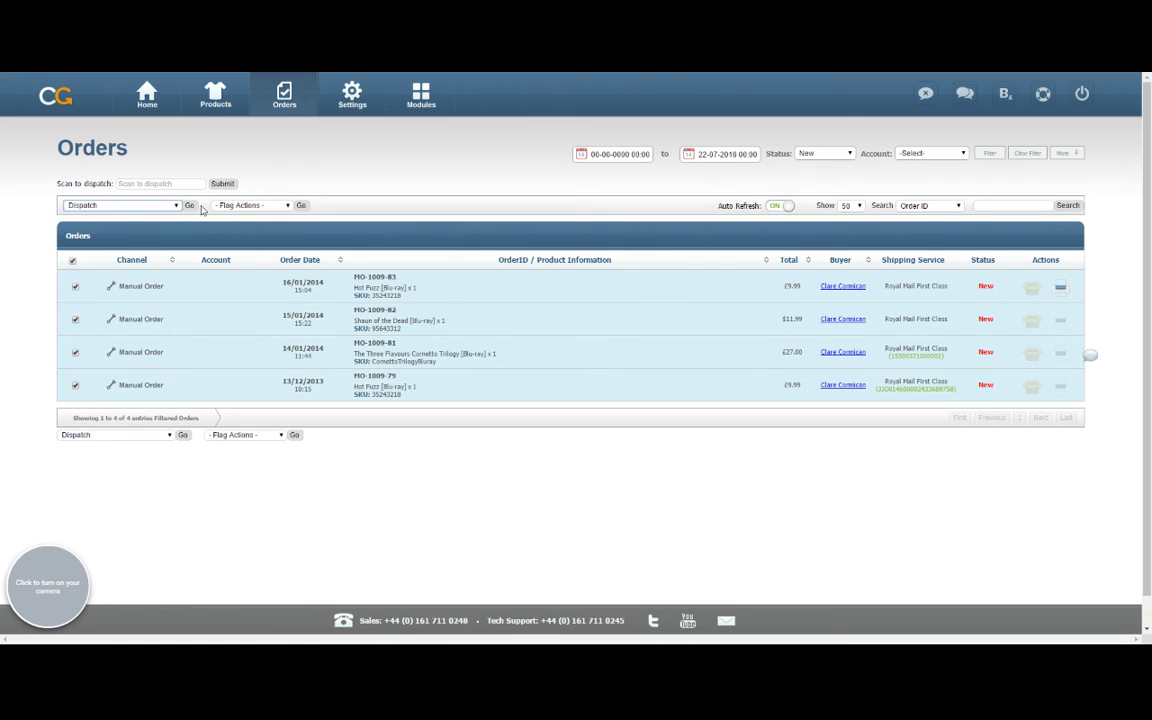